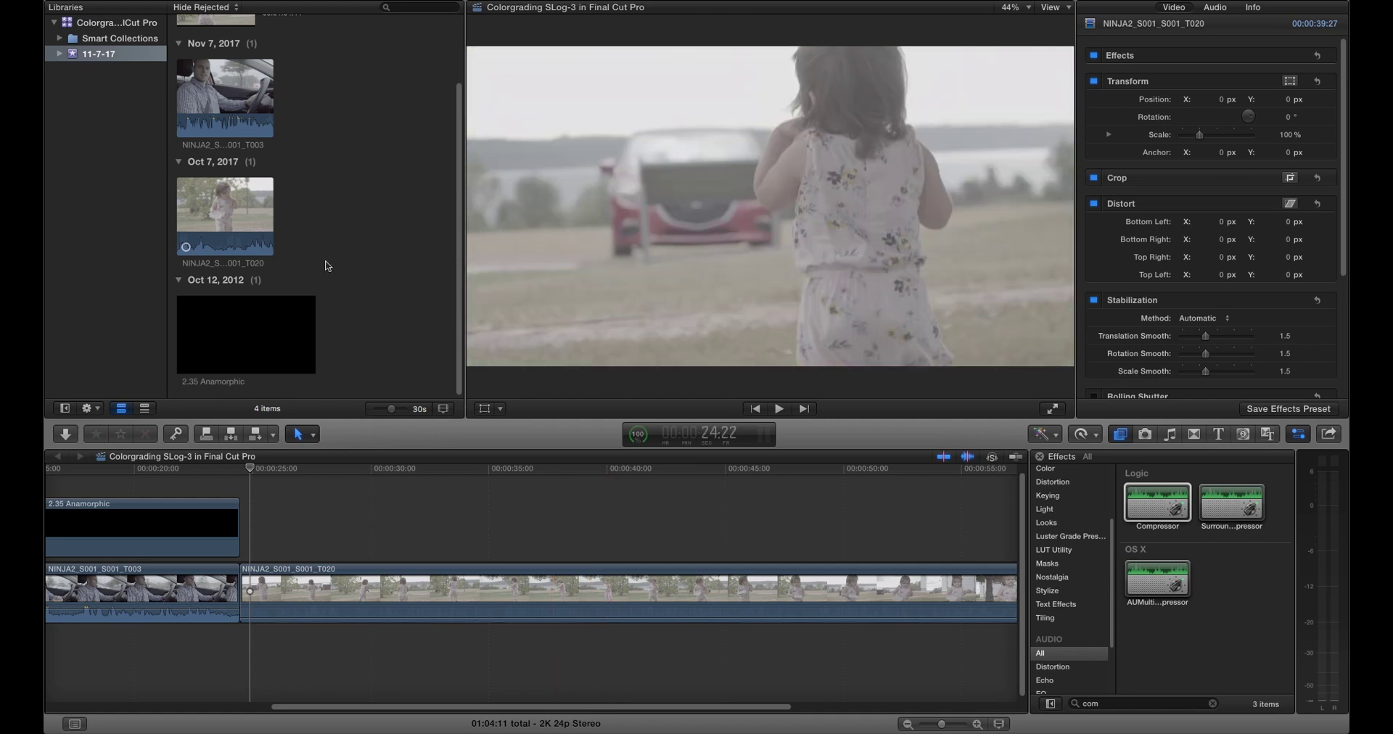
Scroll the browser up to reveal the Projects list
scroll(340, 254, up, 2)
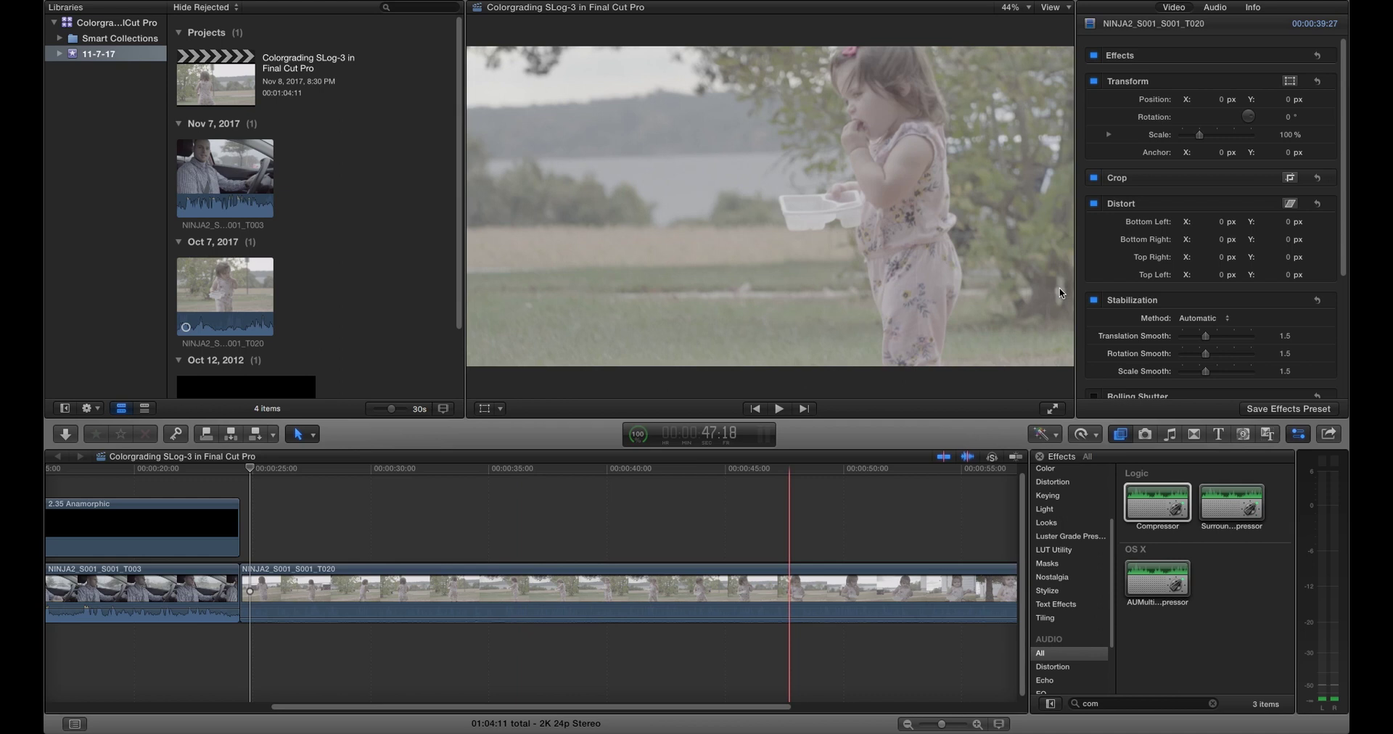
Show the Luma waveform scope and open the Color Board for clip NINJA2_S001_S001_T020
click(1069, 8)
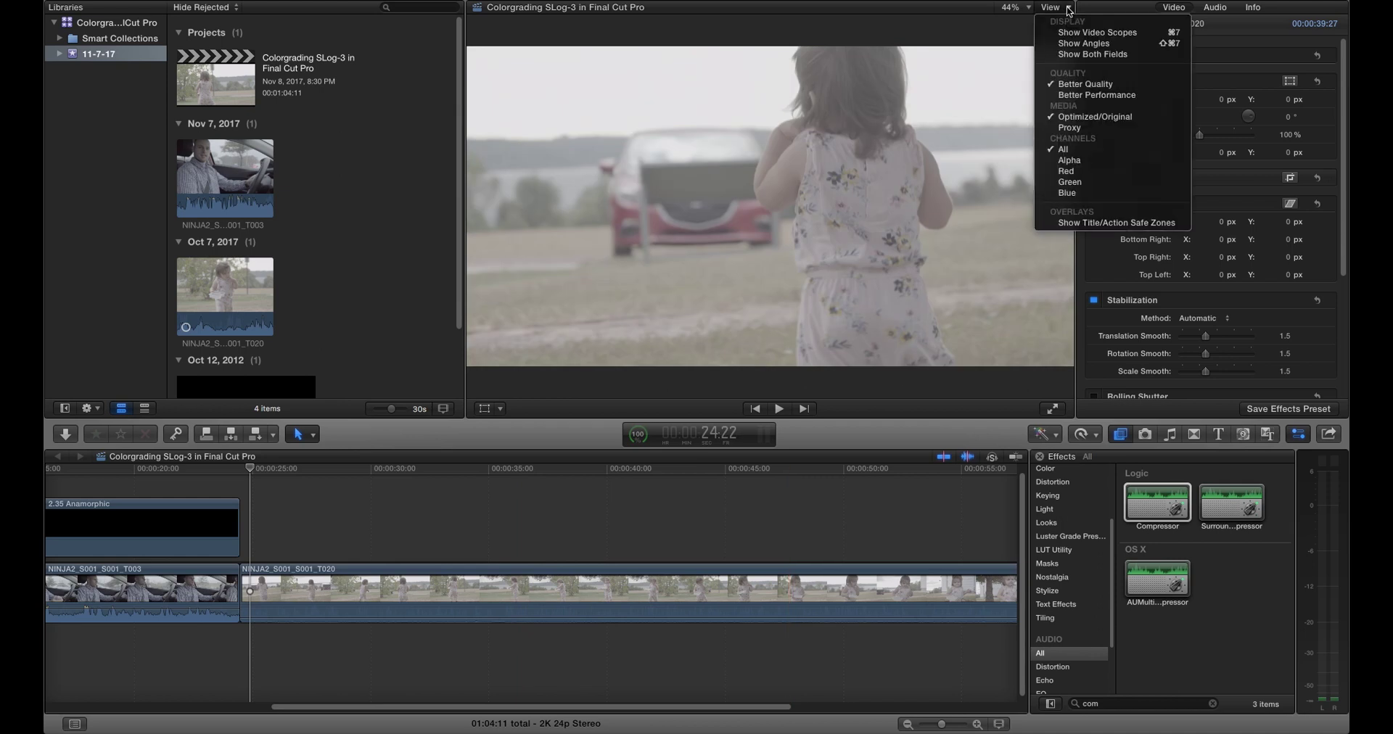
click(1115, 33)
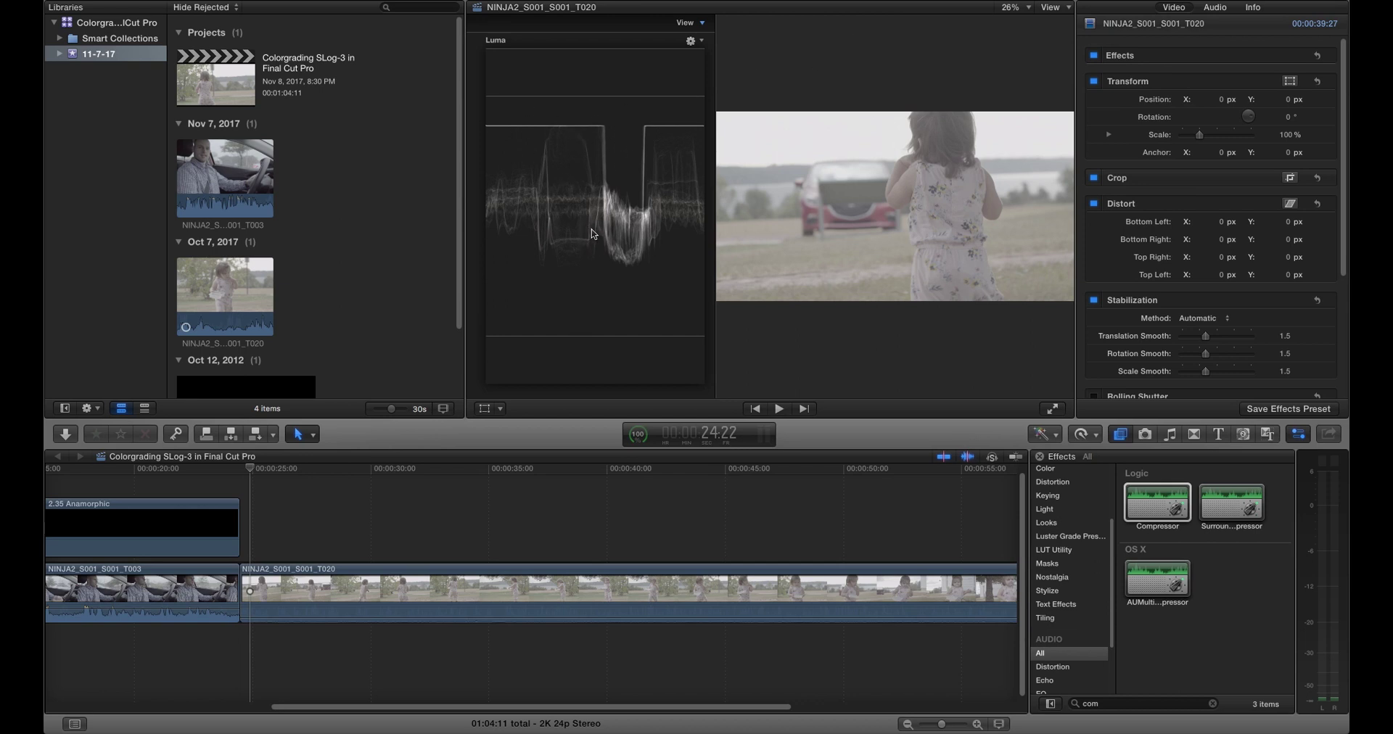
click(698, 578)
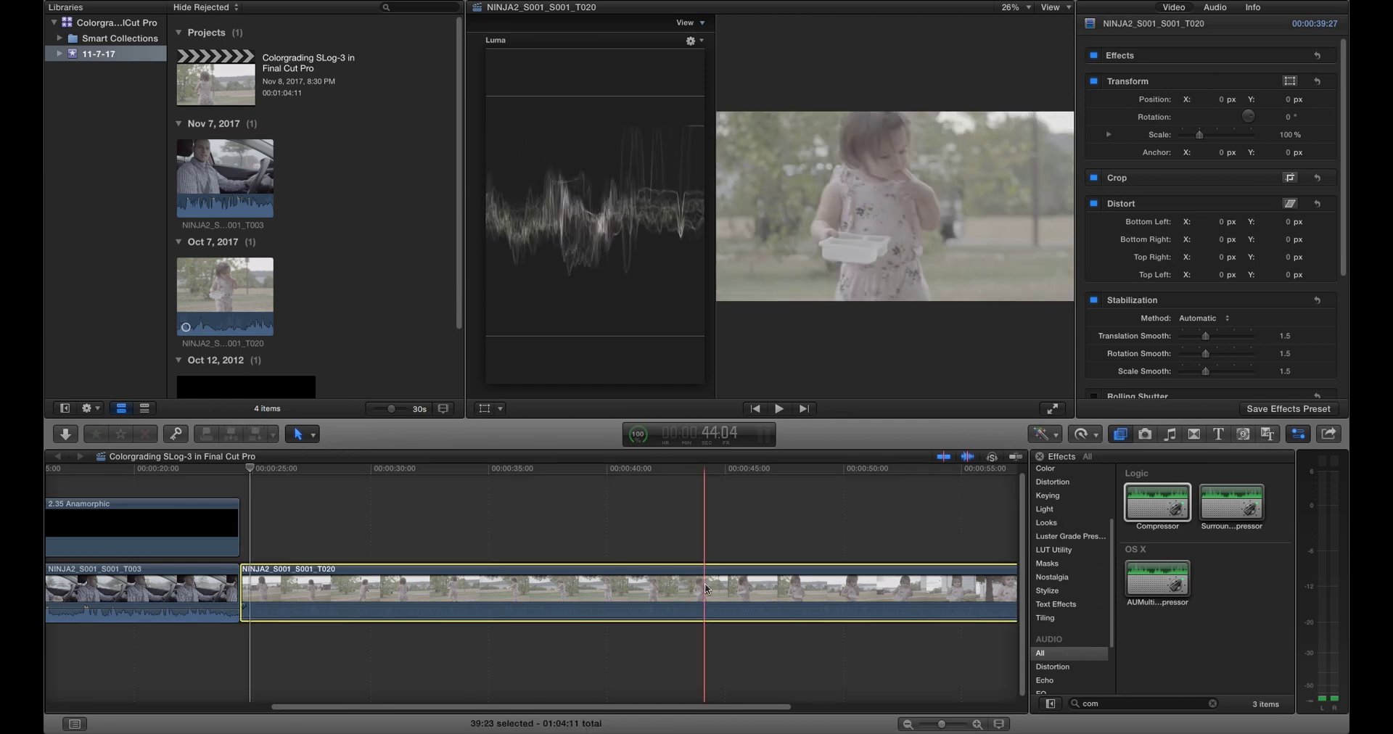
click(1057, 436)
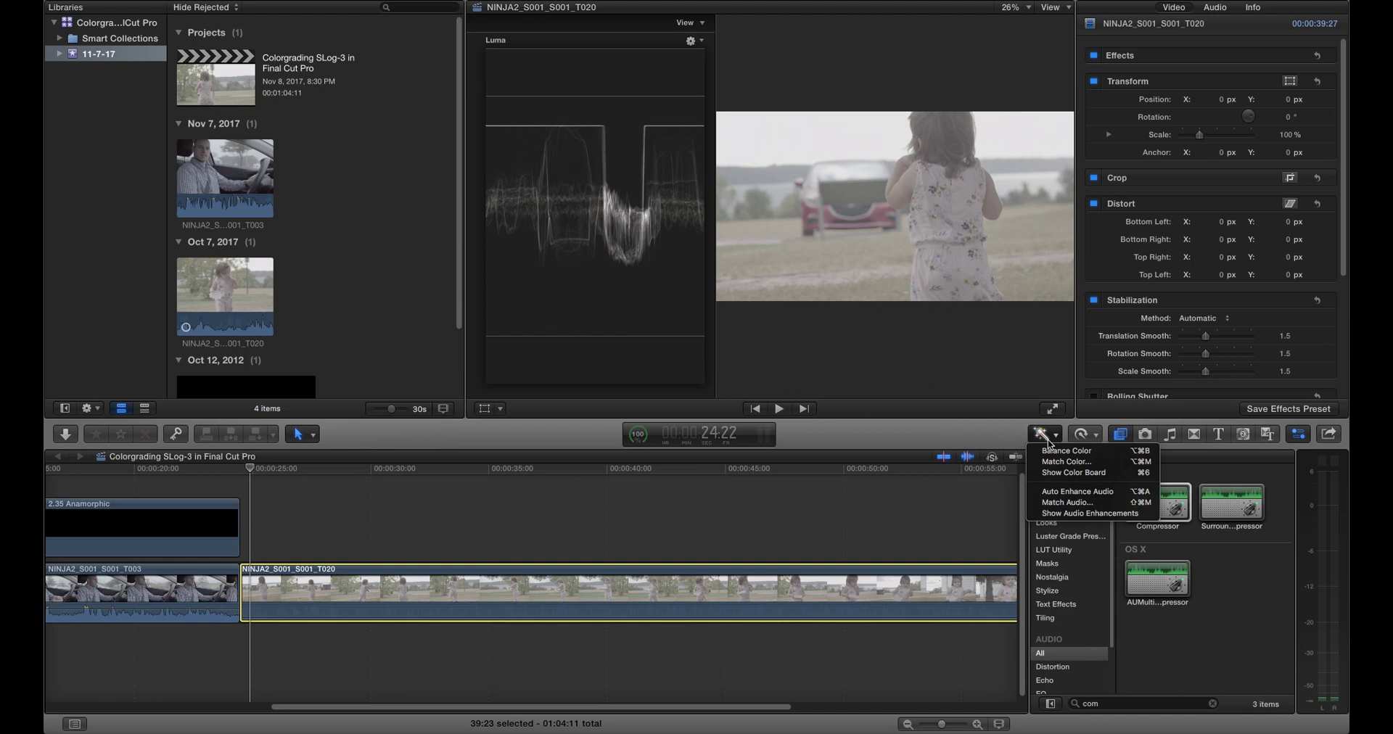
click(1090, 474)
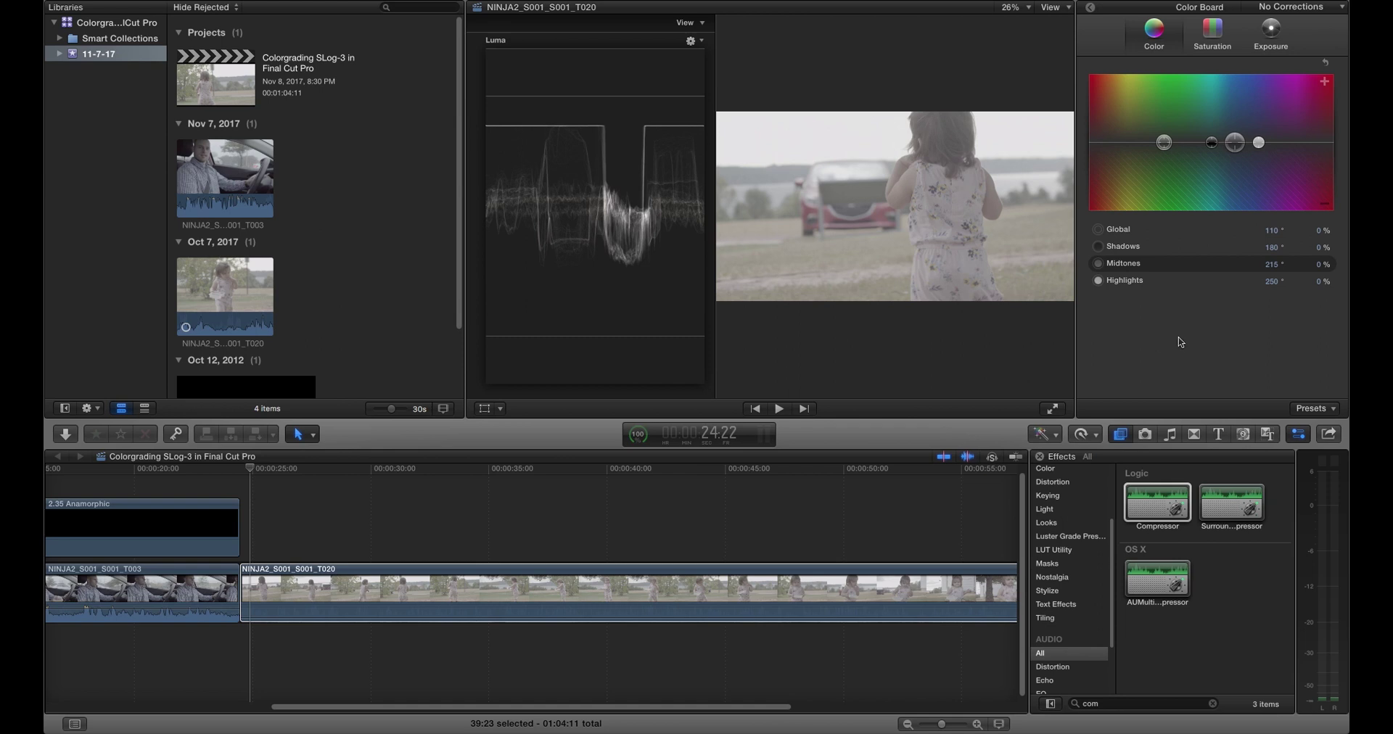
Switch the Color Board to Exposure and nudge the Shadows puck to 1%
click(1272, 31)
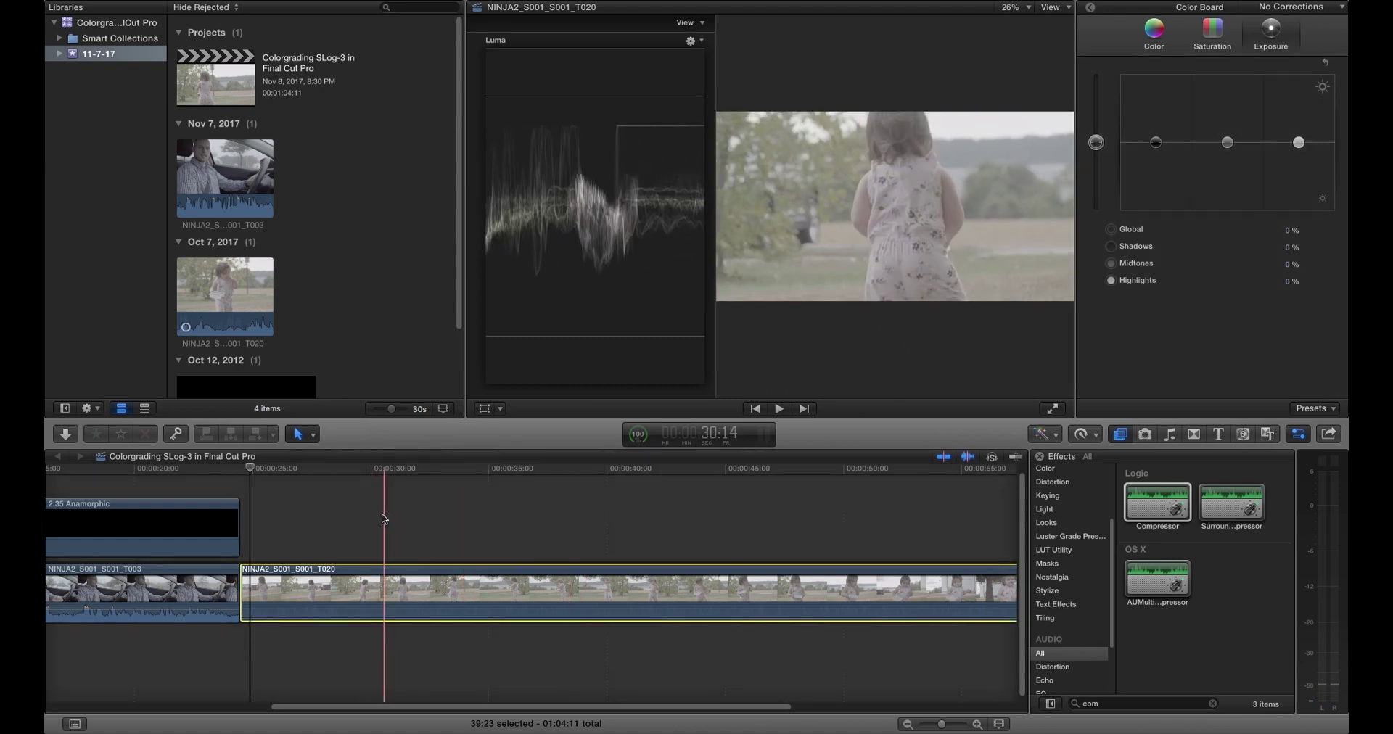
click(615, 172)
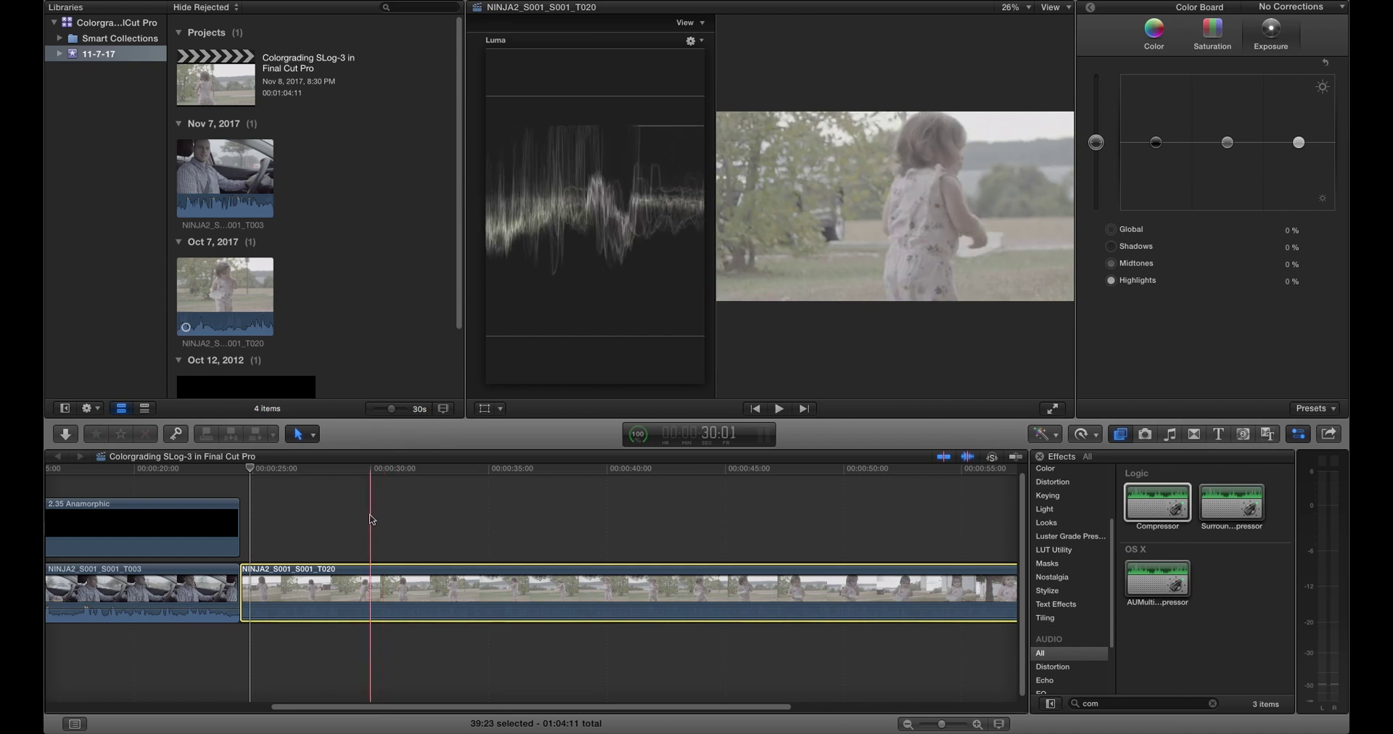
click(1161, 144)
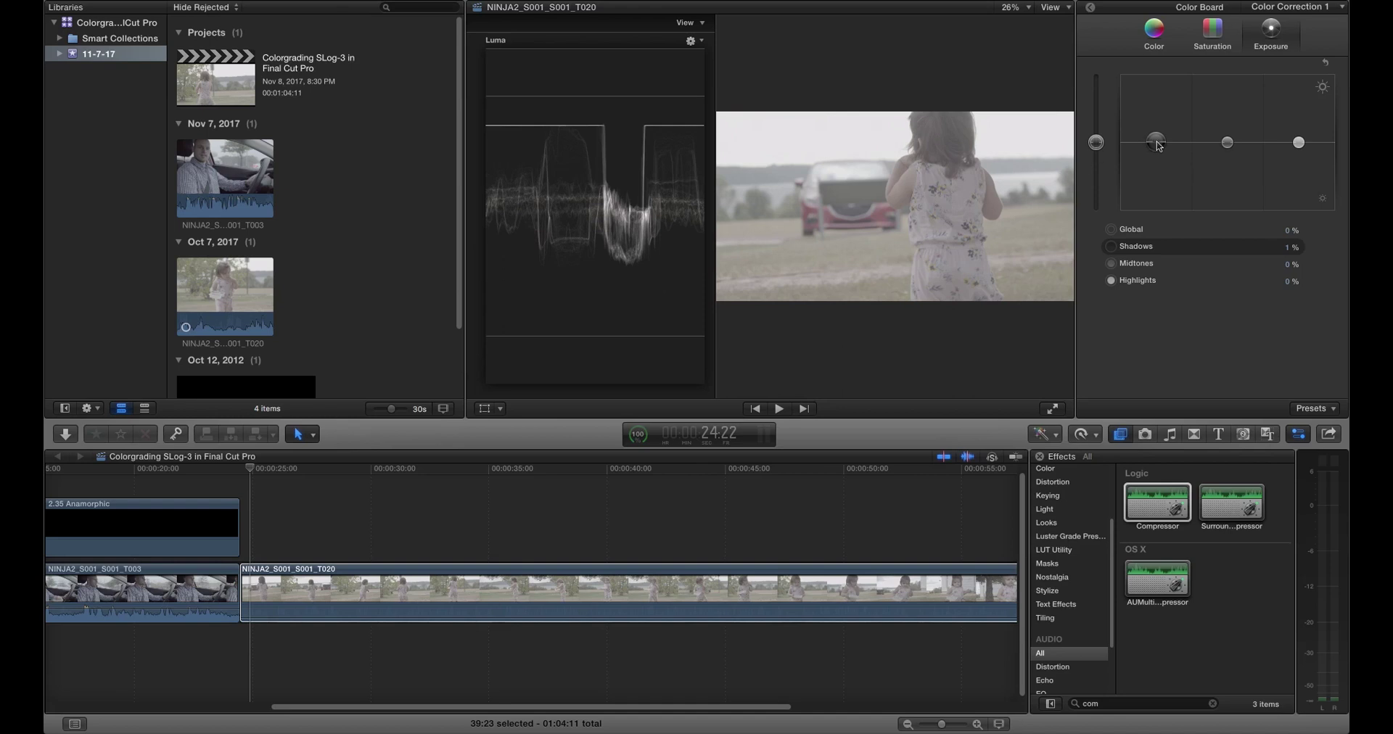
Lower Shadows exposure to -41% and raise Highlights exposure to 20%
drag(1158, 146, 1166, 174)
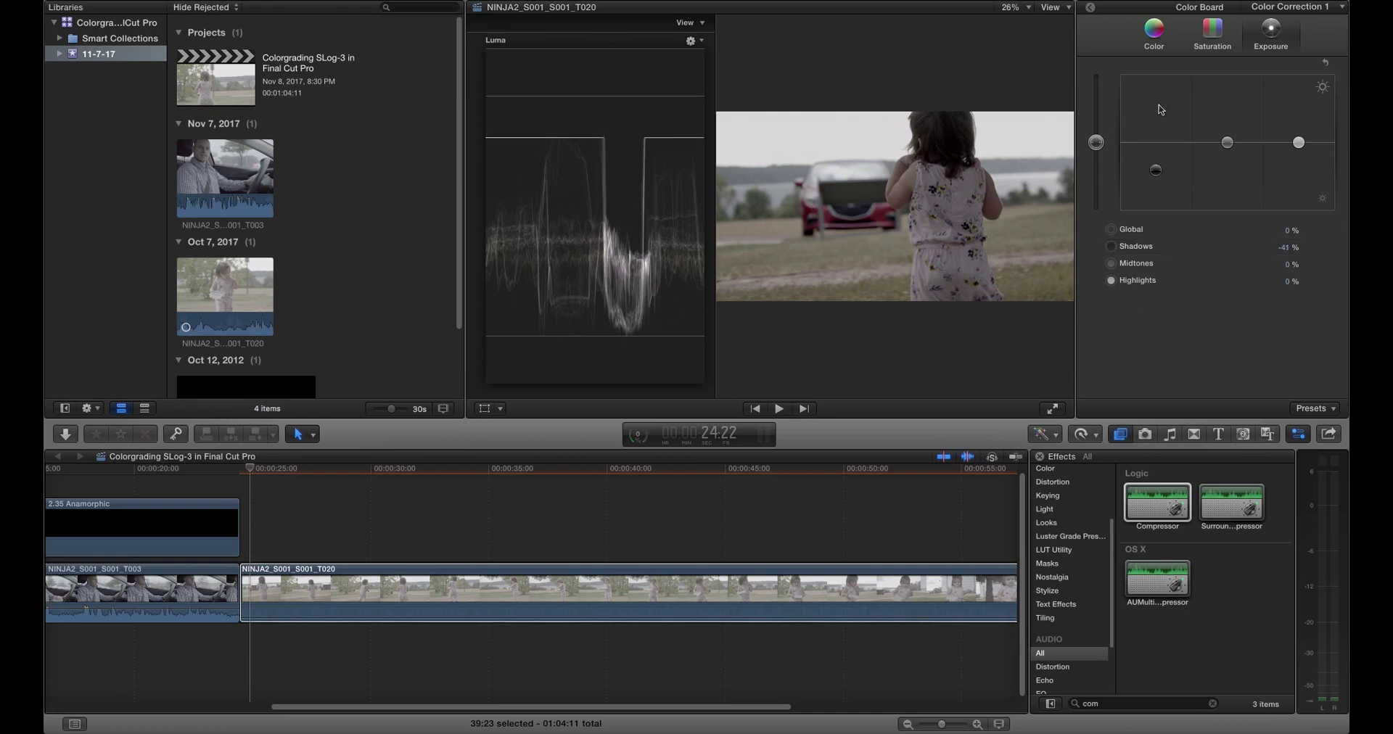
mouse_move(1155, 171)
mouse_down()
mouse_move(1160, 194)
mouse_move(1160, 174)
mouse_up()
drag(1301, 148, 1305, 134)
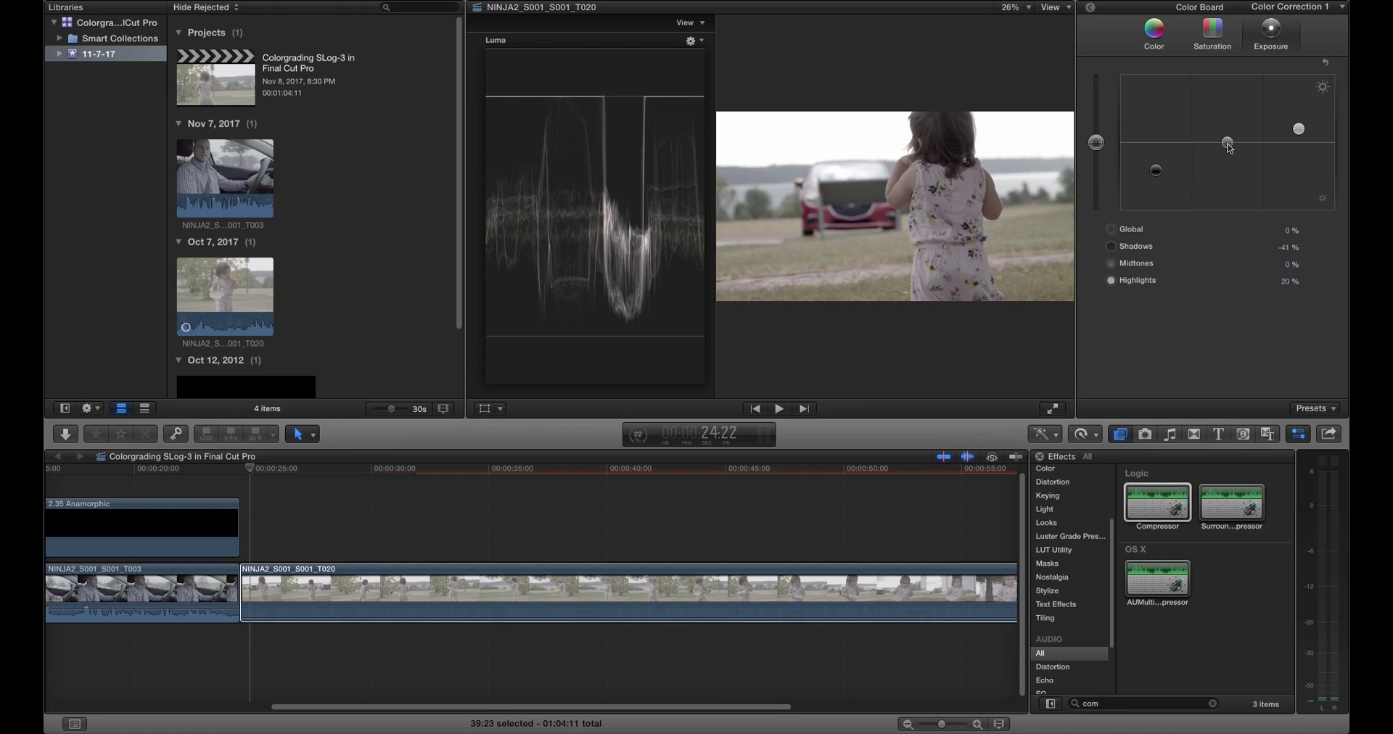
Compare darker and brighter midtones at two frames, settling Midtones exposure at -3%
click(611, 516)
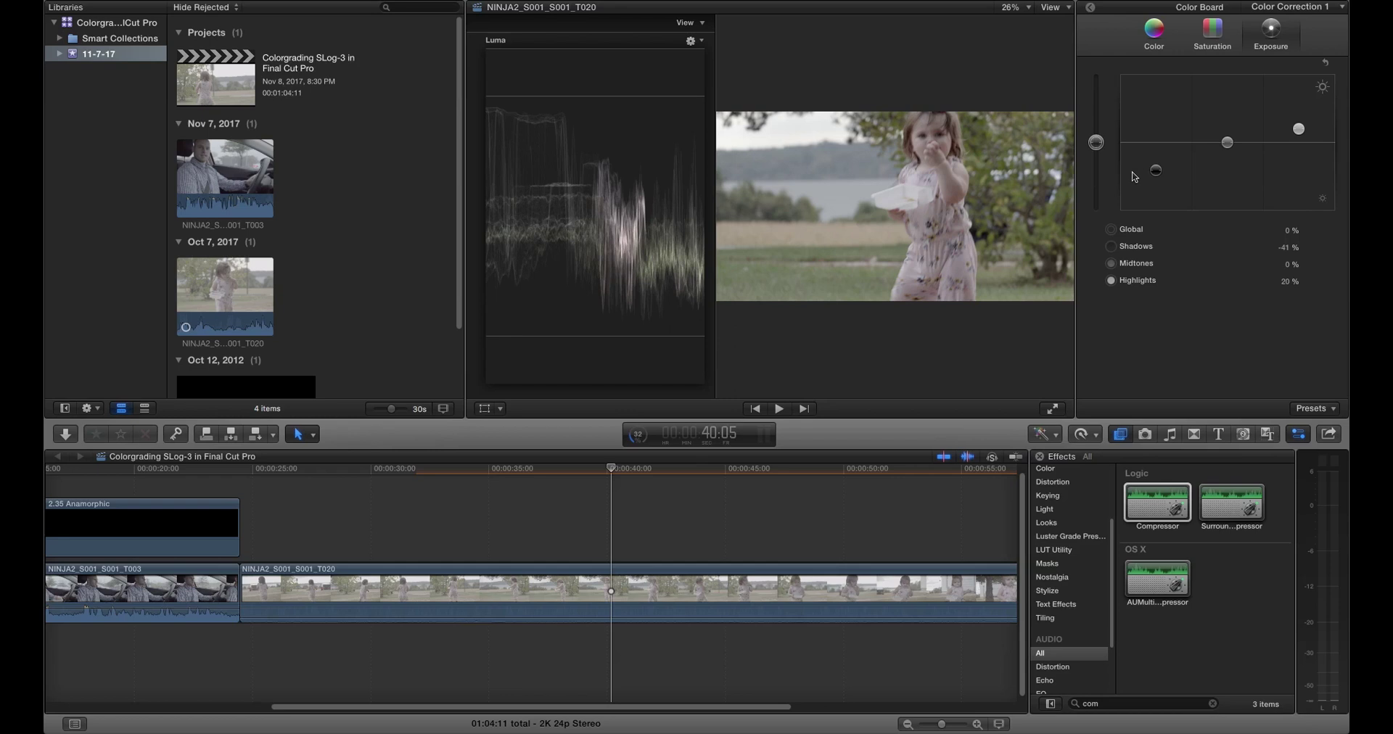
drag(1227, 145, 1231, 161)
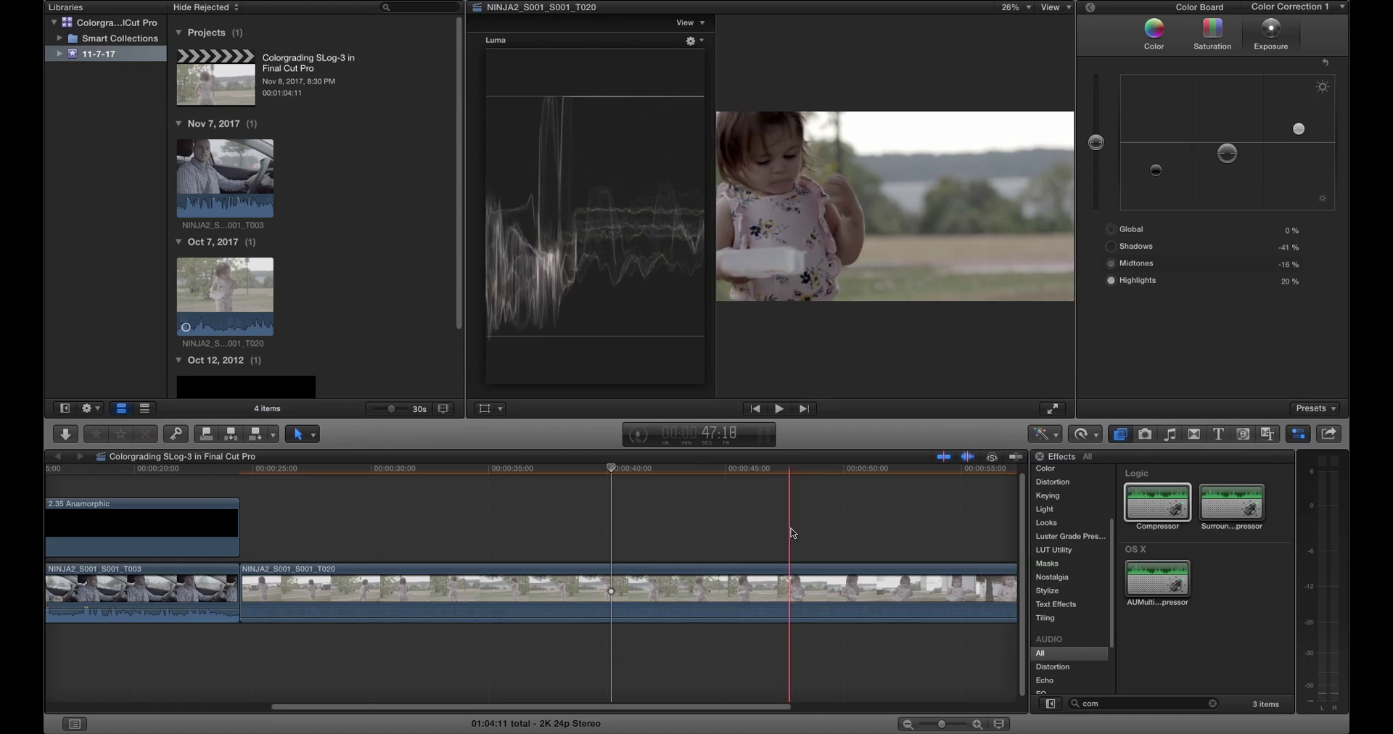
click(791, 534)
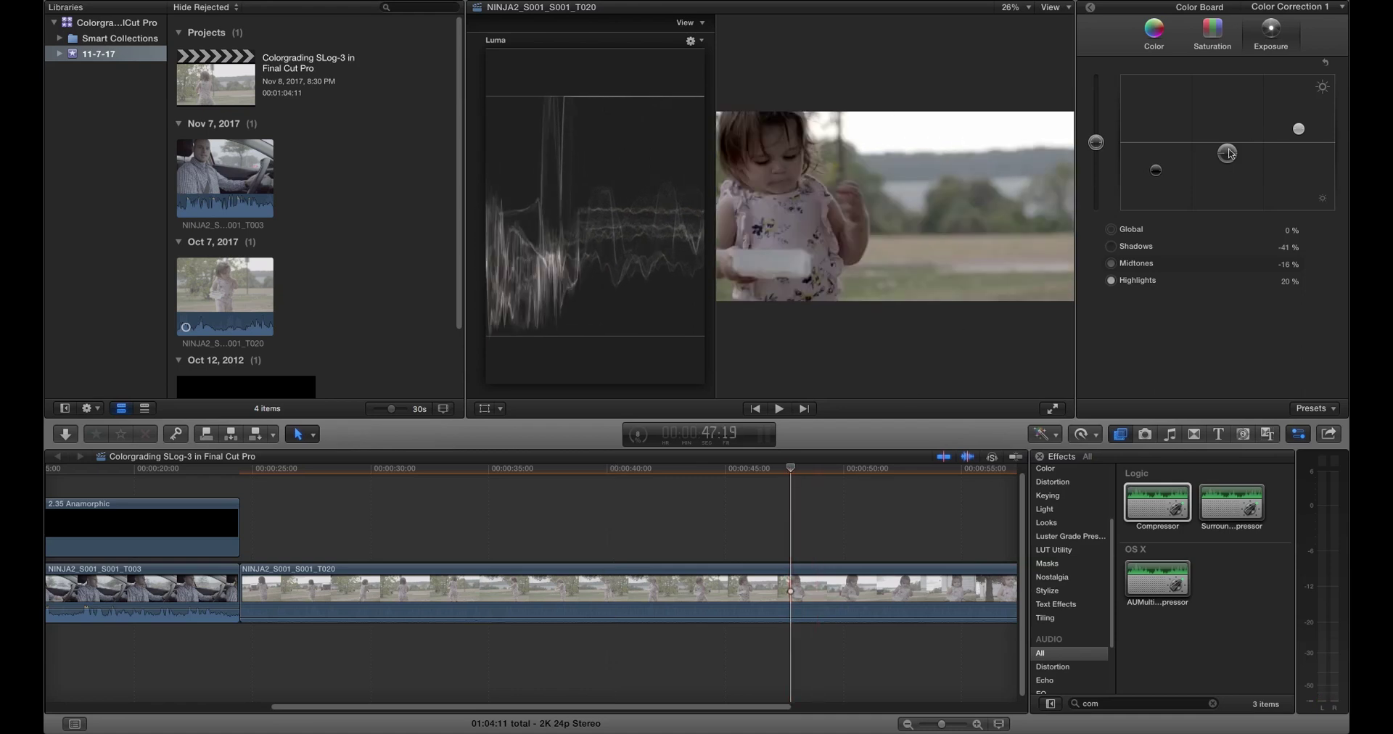
drag(1228, 153, 1236, 142)
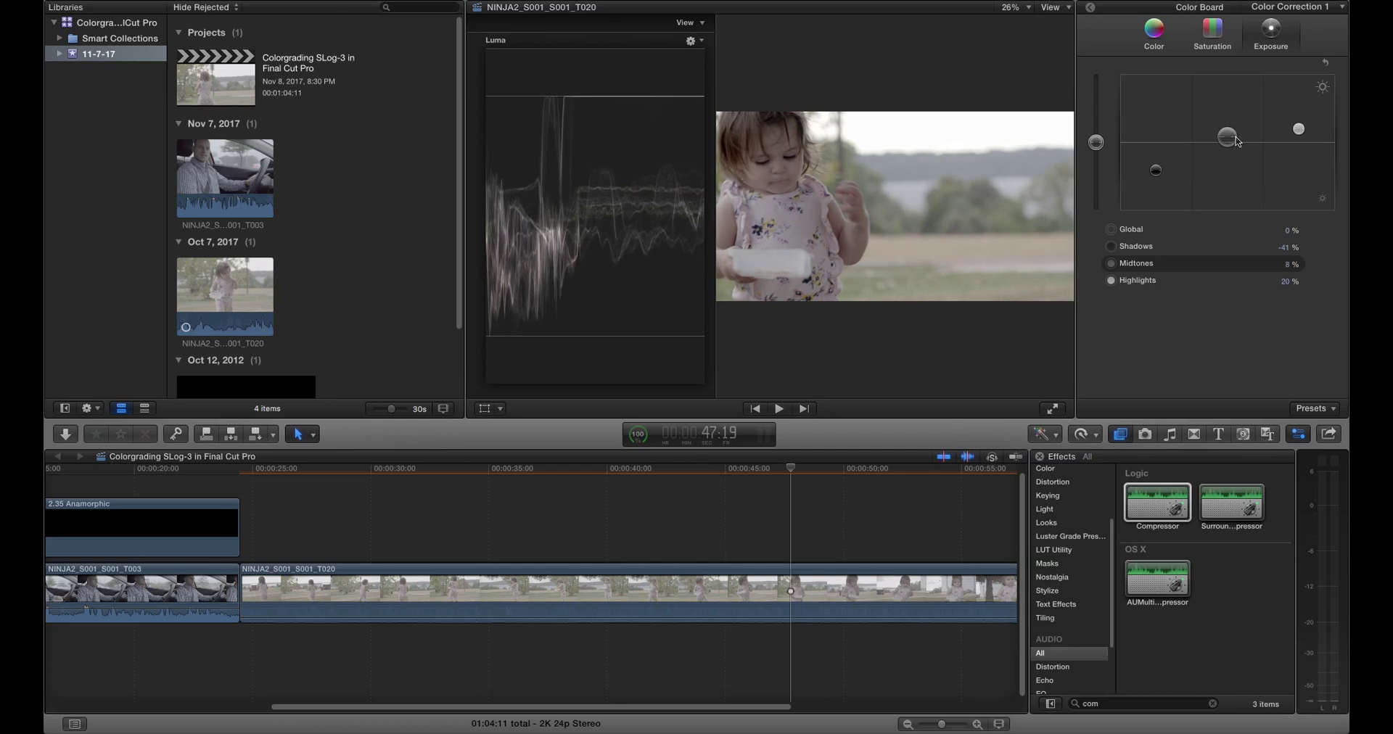
mouse_move(1238, 141)
mouse_down()
mouse_move(1240, 112)
mouse_move(1238, 139)
mouse_up()
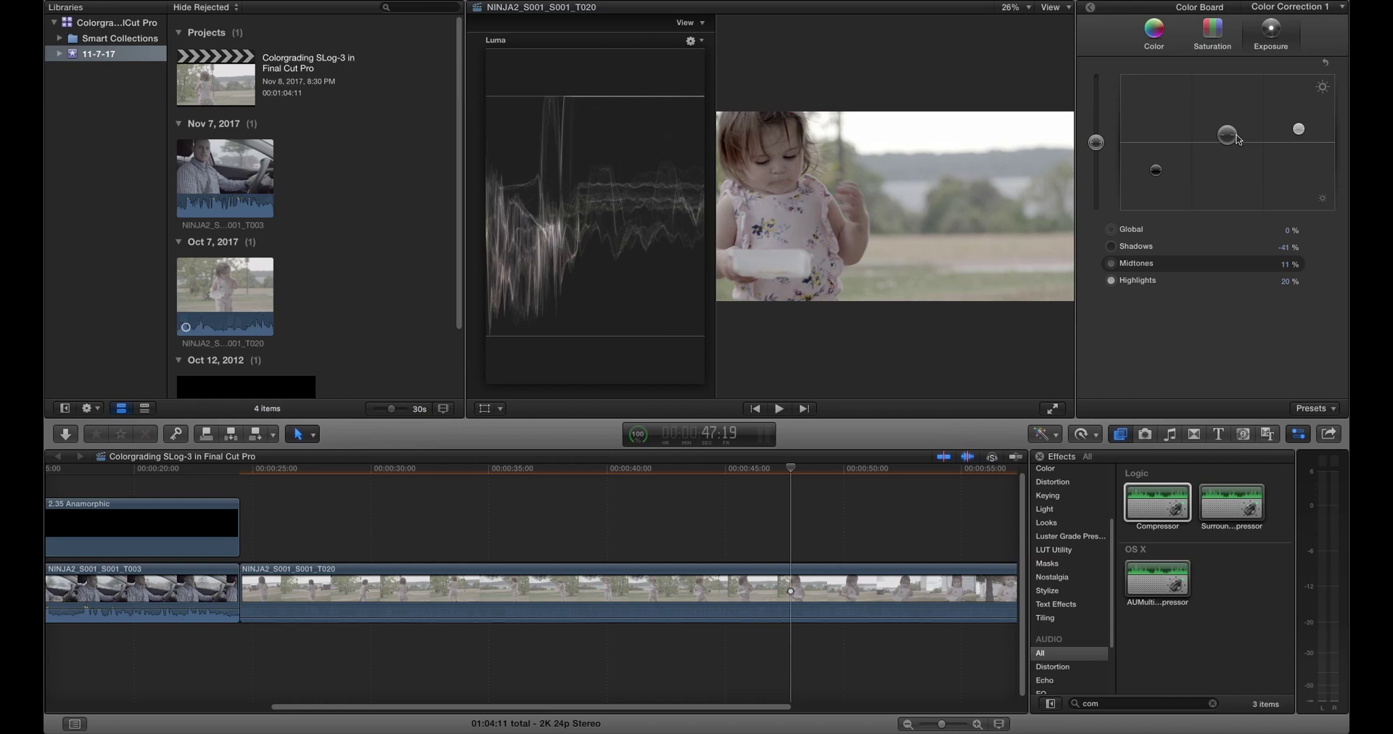
mouse_move(1238, 139)
mouse_down()
mouse_move(1233, 156)
mouse_move(1227, 144)
mouse_up()
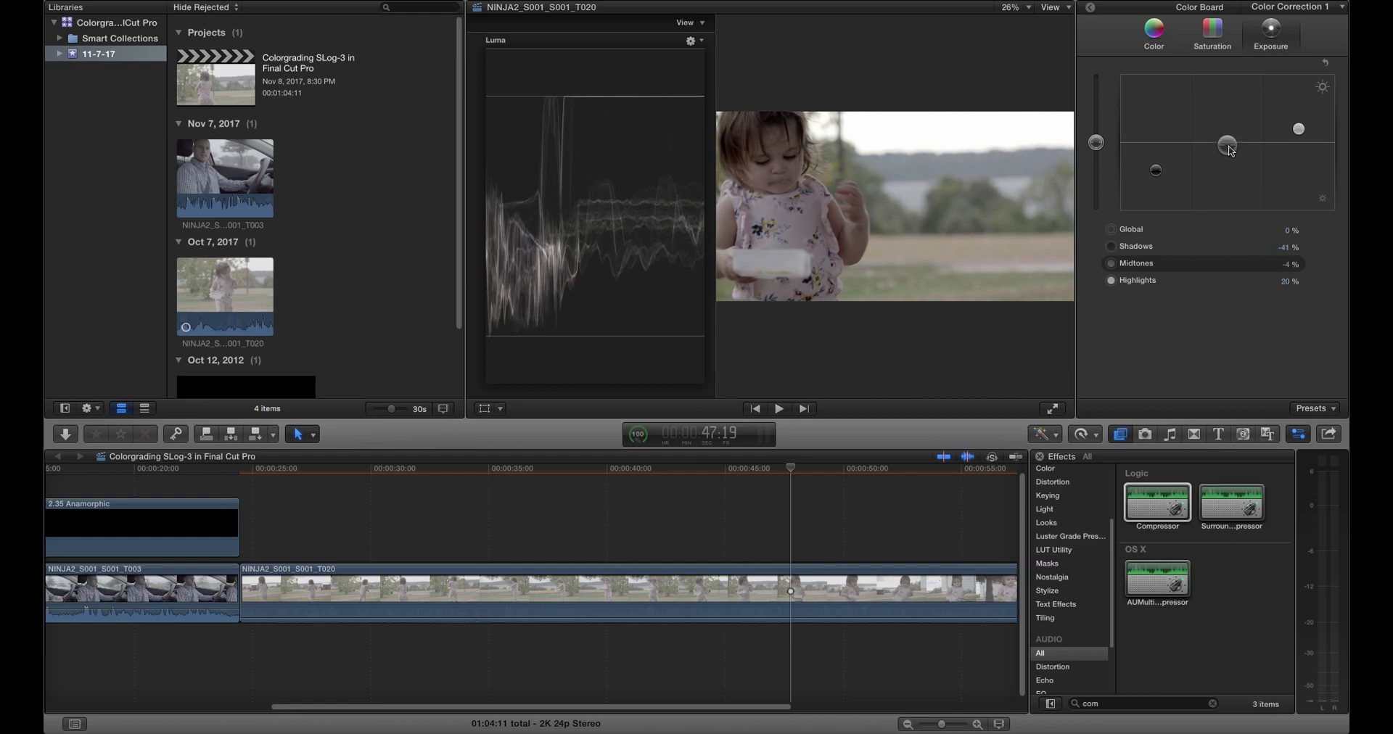
Raise Global saturation to 28% on the Saturation board, checking it on another frame
click(652, 520)
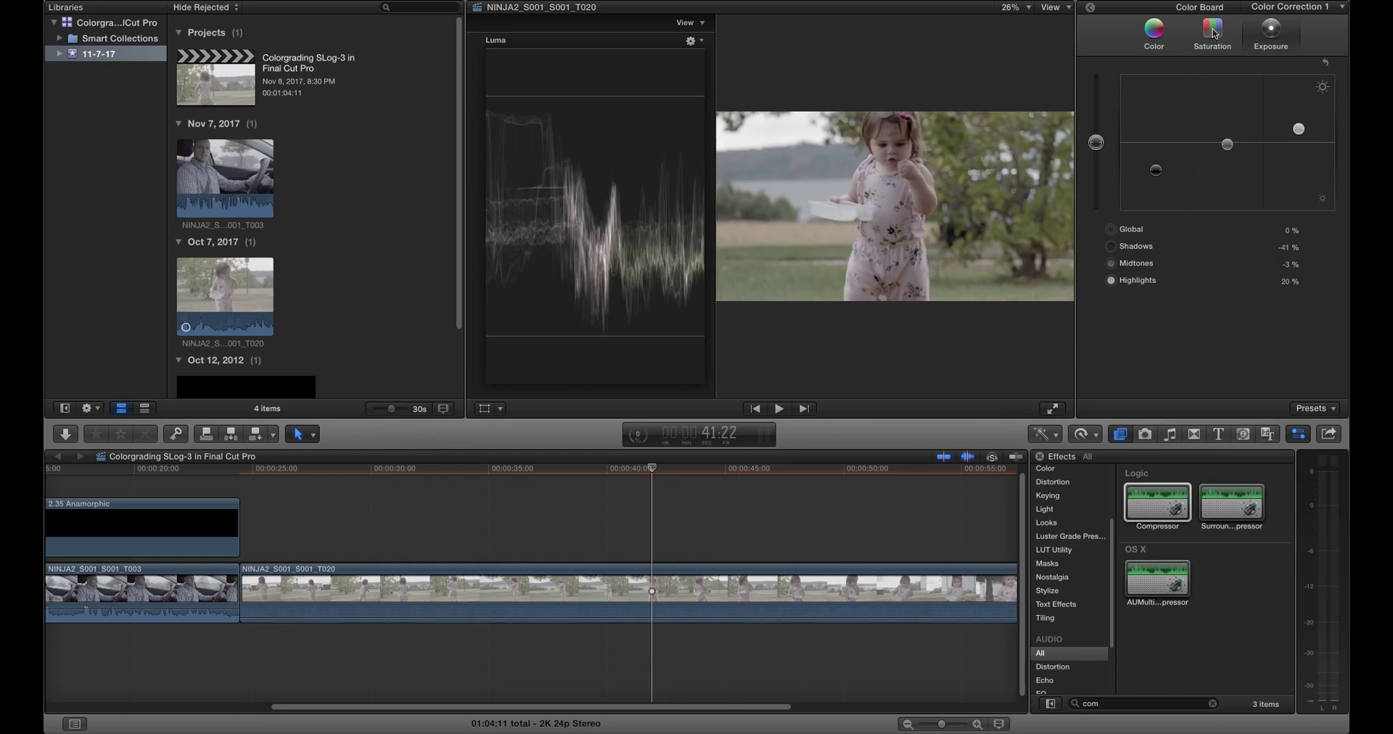
click(1215, 34)
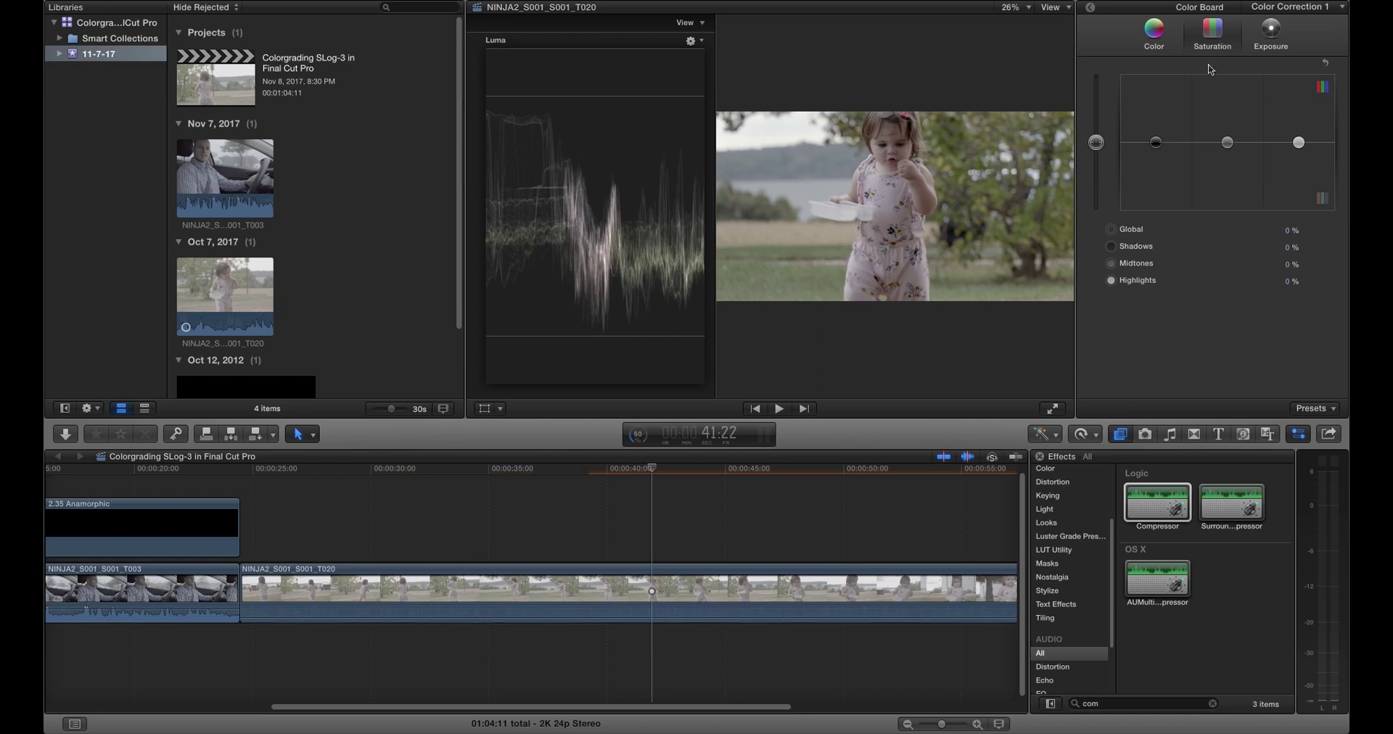
drag(1097, 147, 1102, 129)
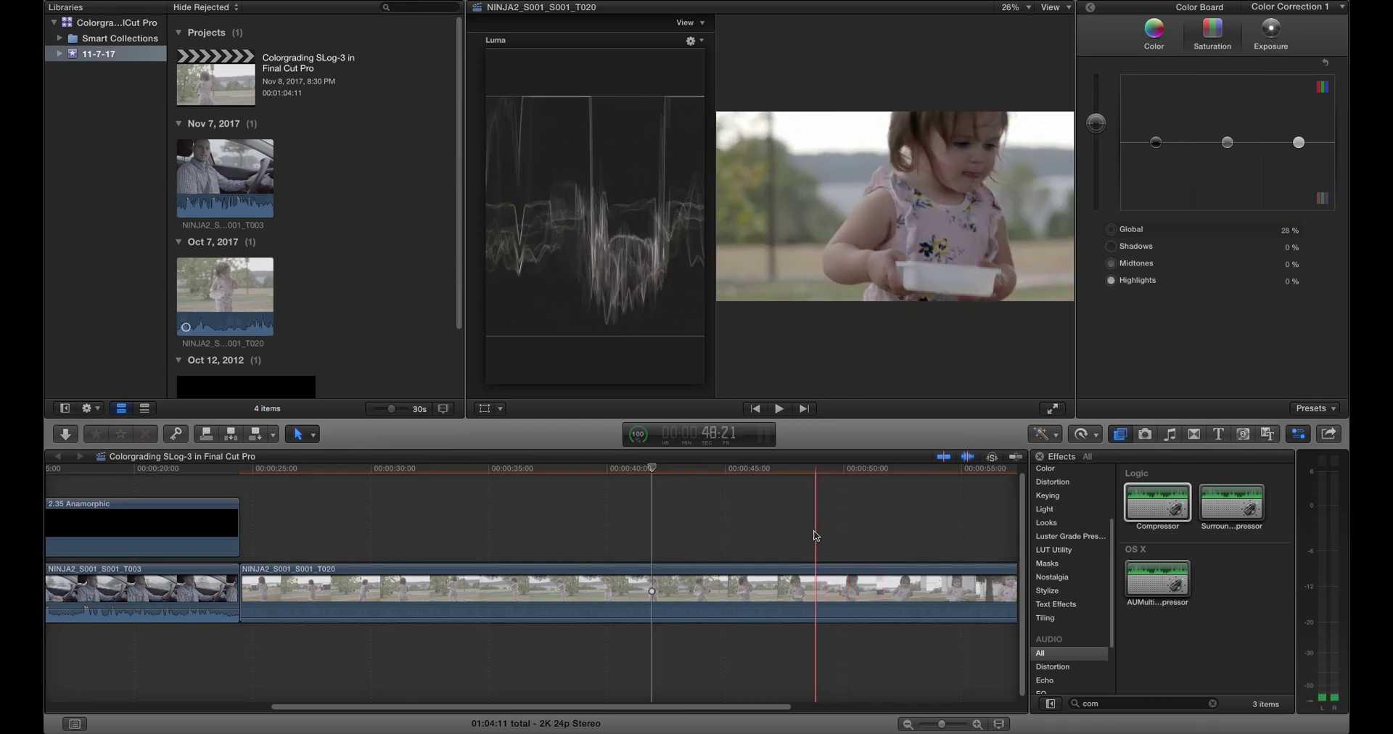
click(579, 522)
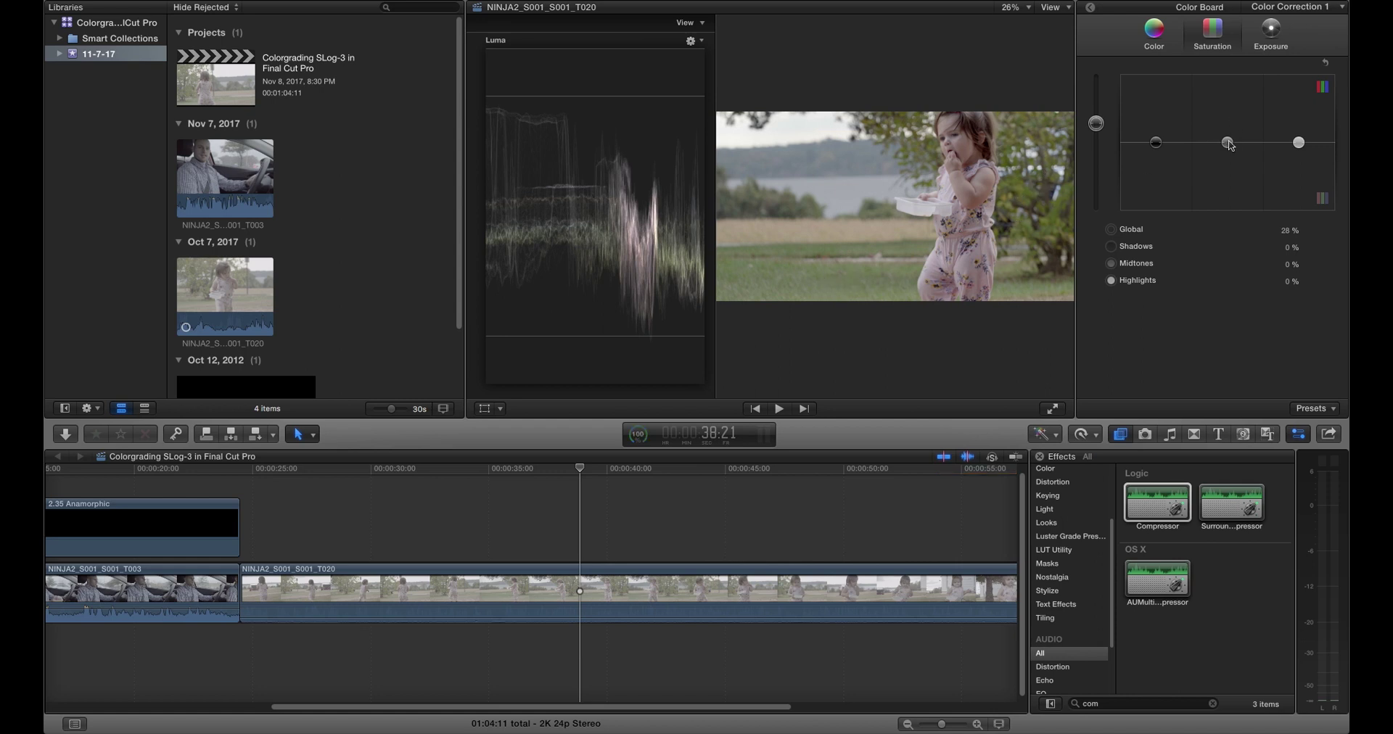
Boost Midtones saturation to 44%, review playback from about 40:08, then set Highlights to 15%
drag(1231, 144, 1227, 113)
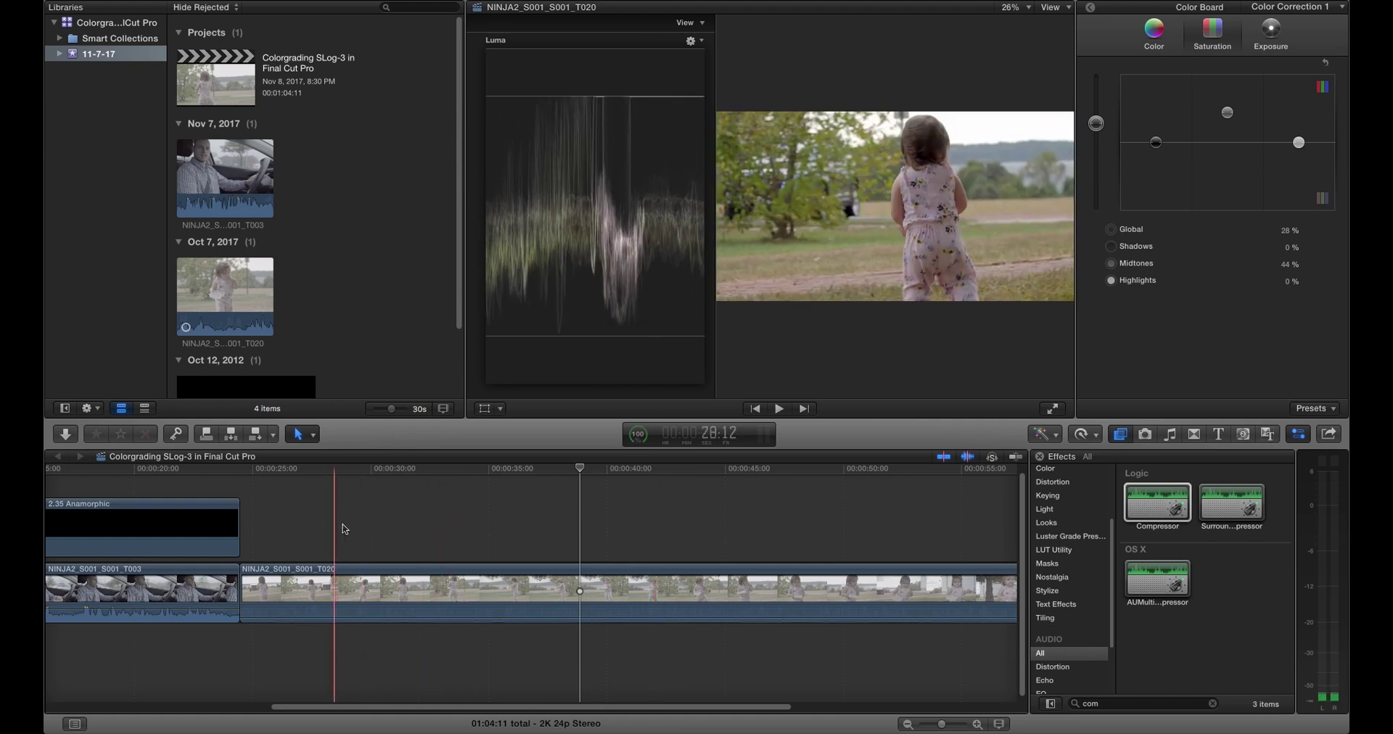
click(615, 536)
key(space)
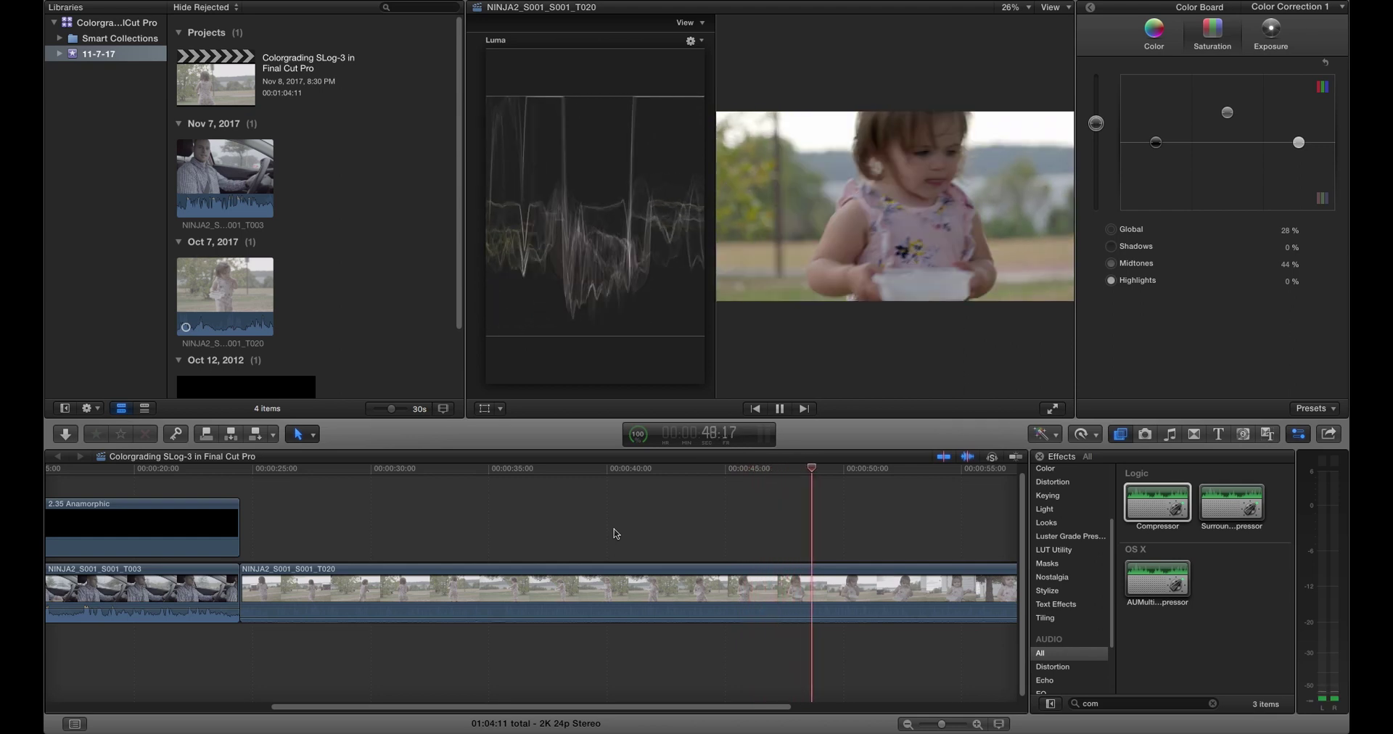
key(space)
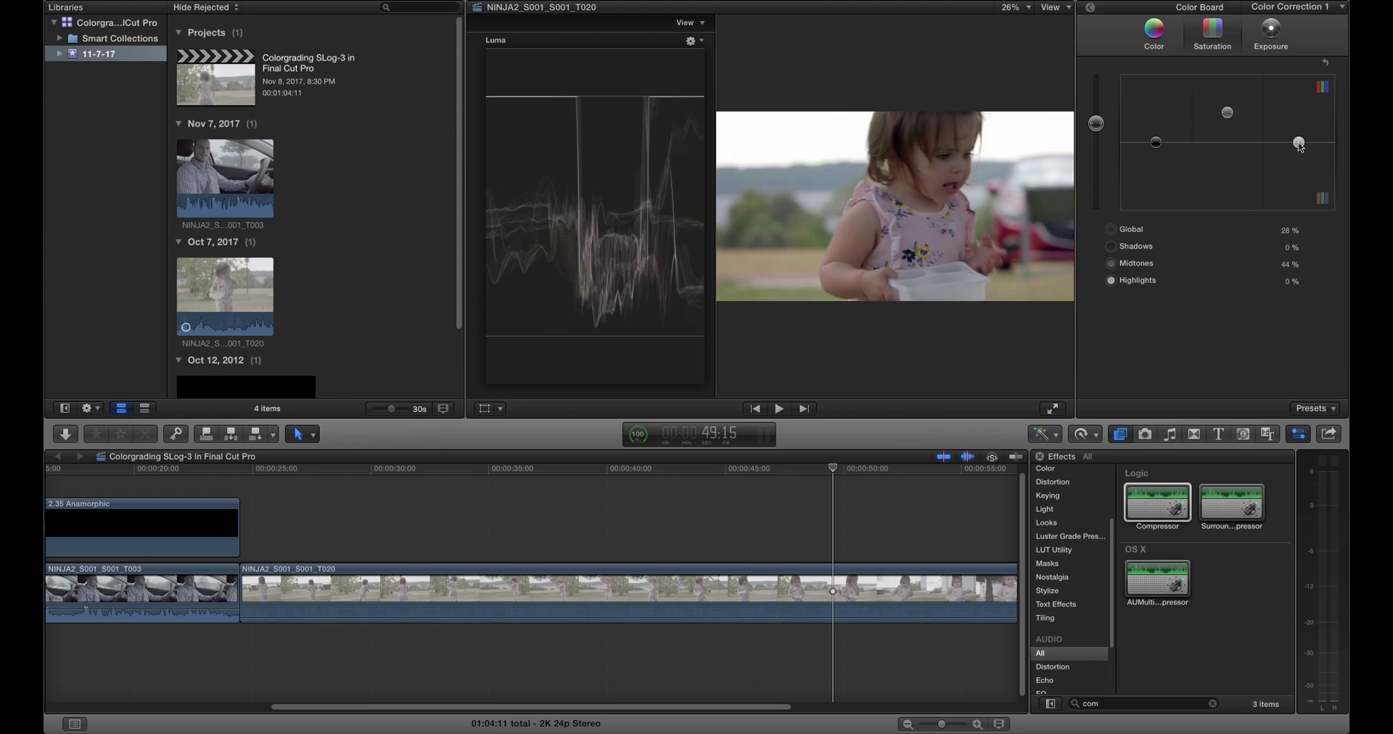
mouse_move(1300, 147)
mouse_down()
mouse_move(1300, 122)
mouse_move(1314, 207)
mouse_move(1302, 135)
mouse_up()
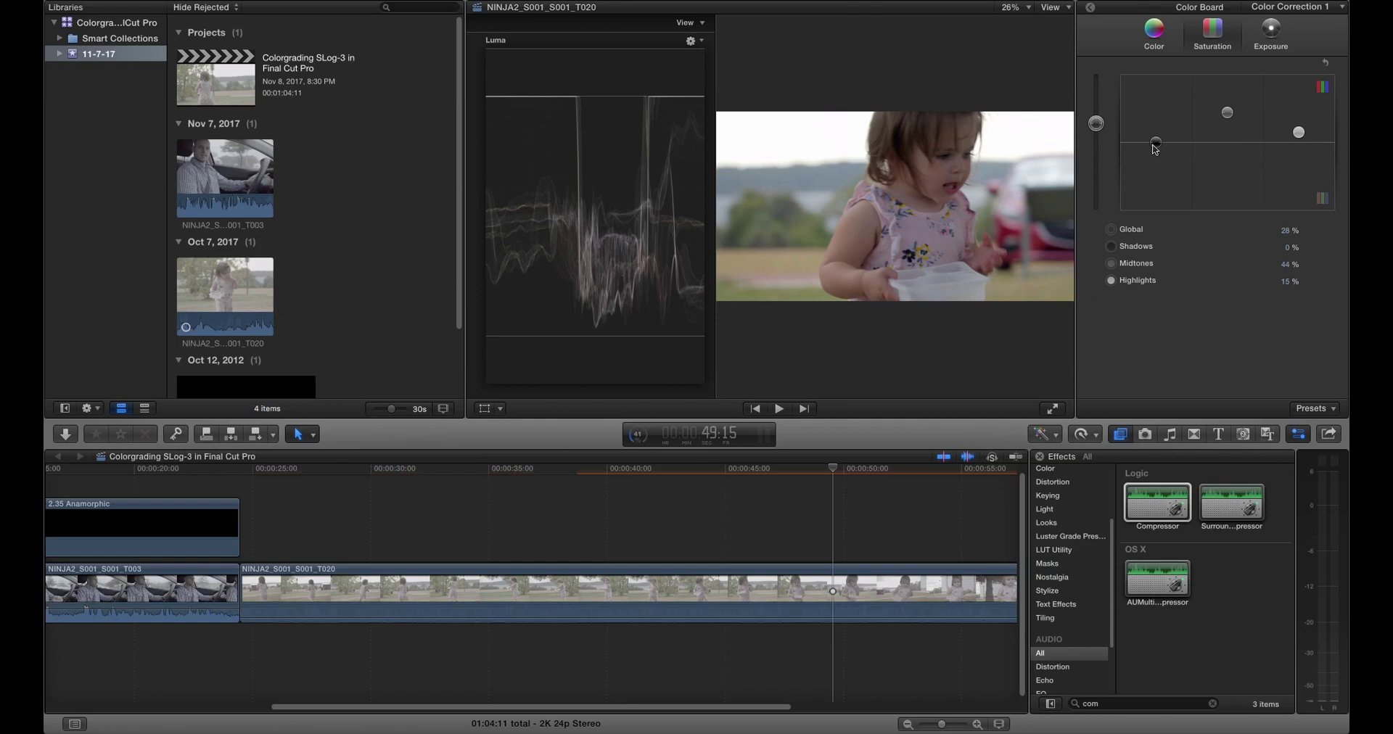
Apply a slight Global colour shift of -4% at 48° on the Color board
click(1148, 40)
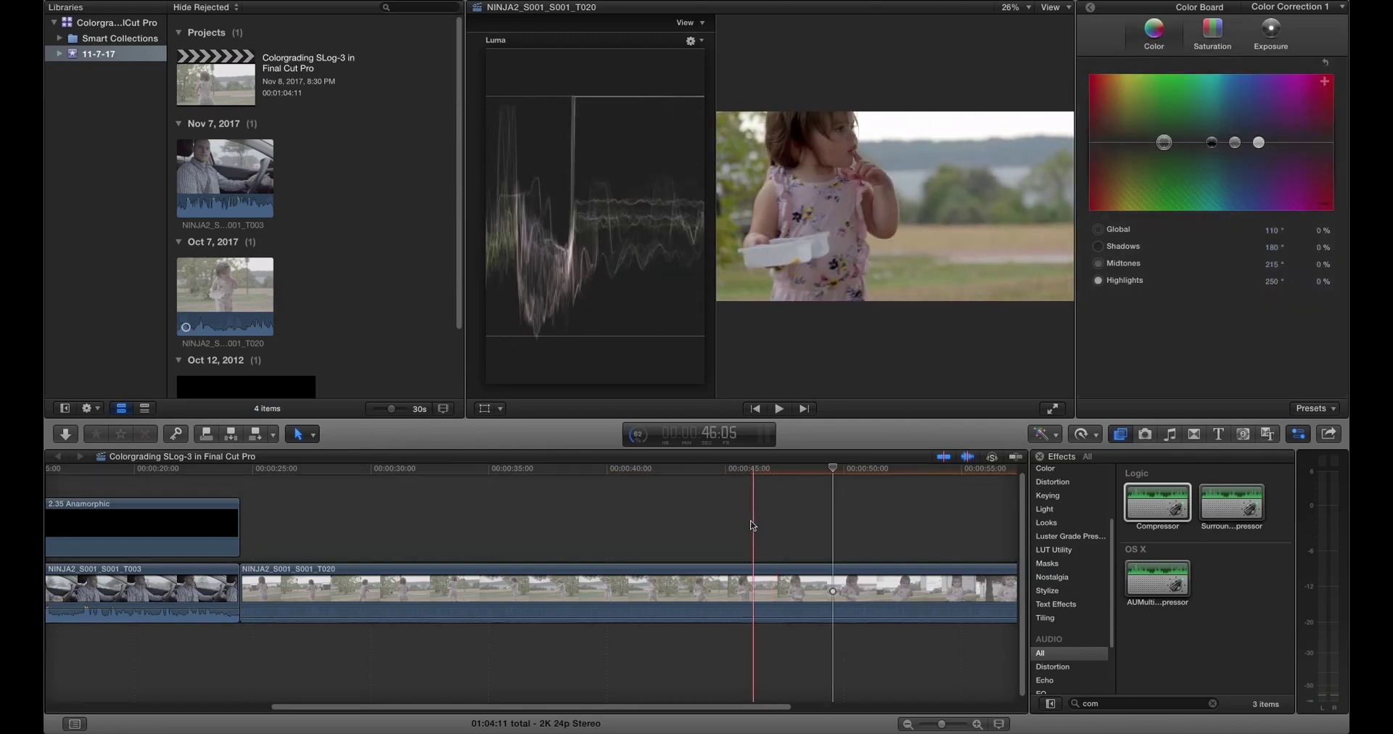
click(742, 523)
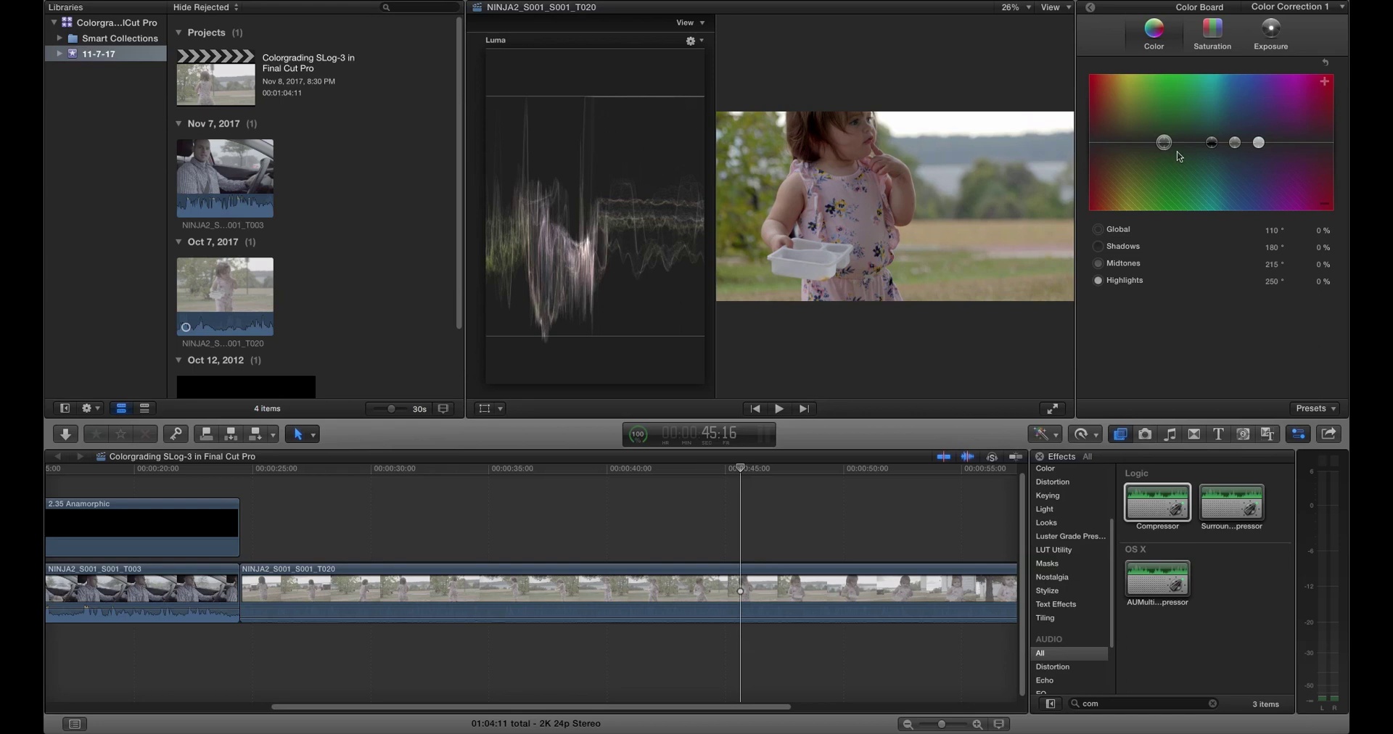
drag(1166, 147, 1124, 151)
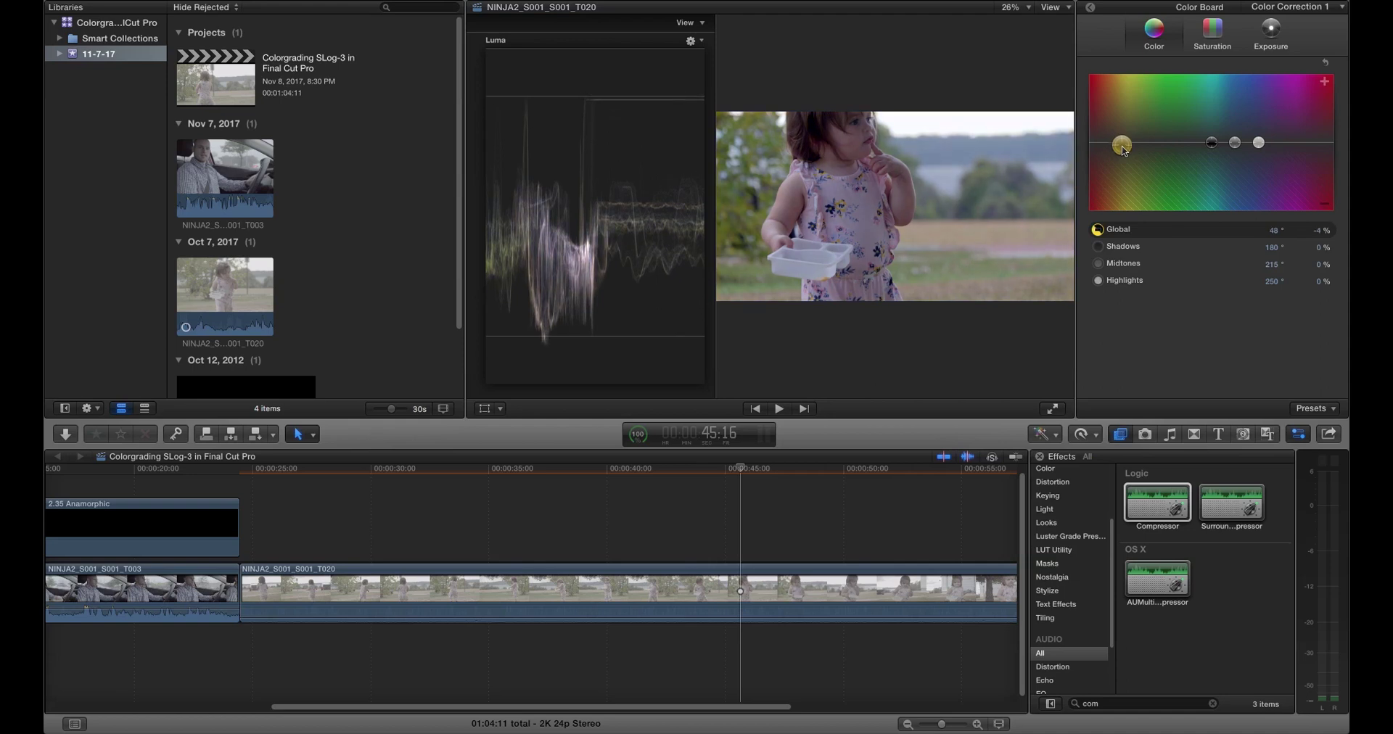
click(1271, 31)
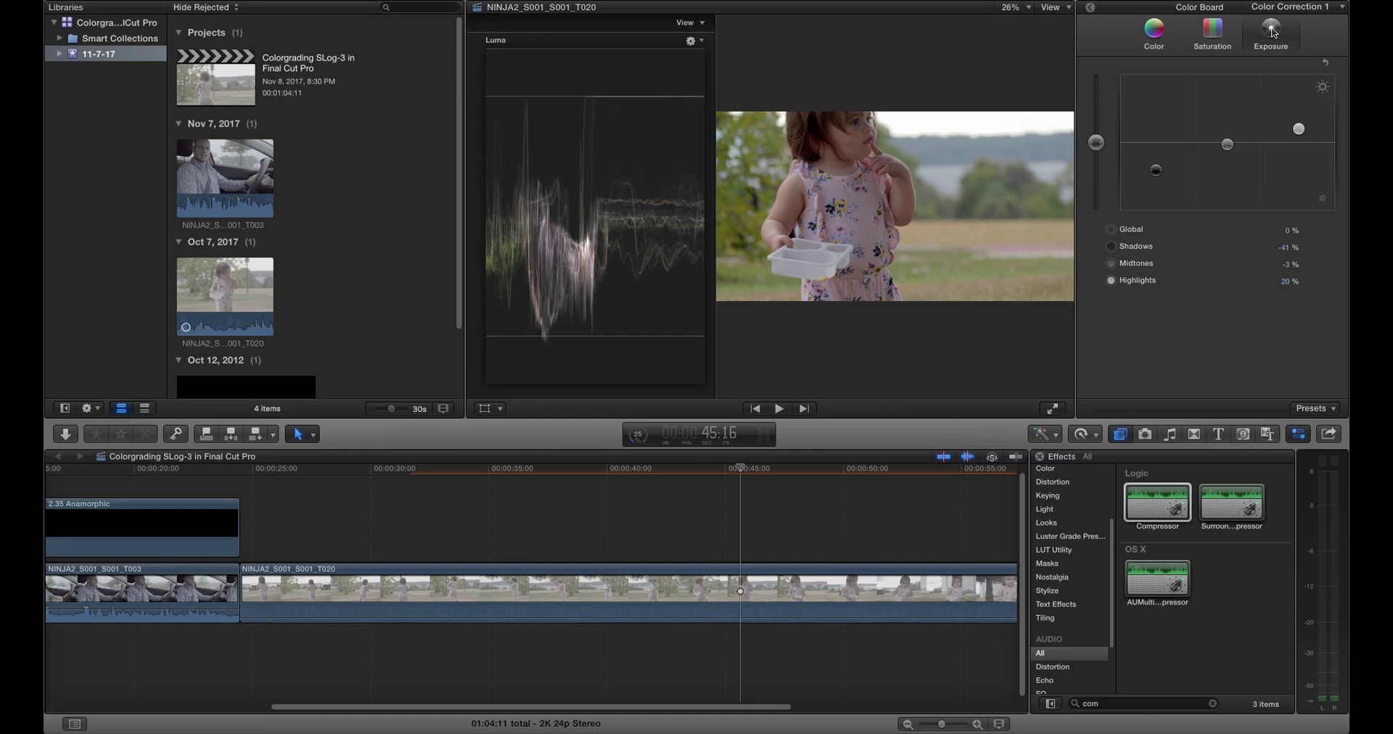